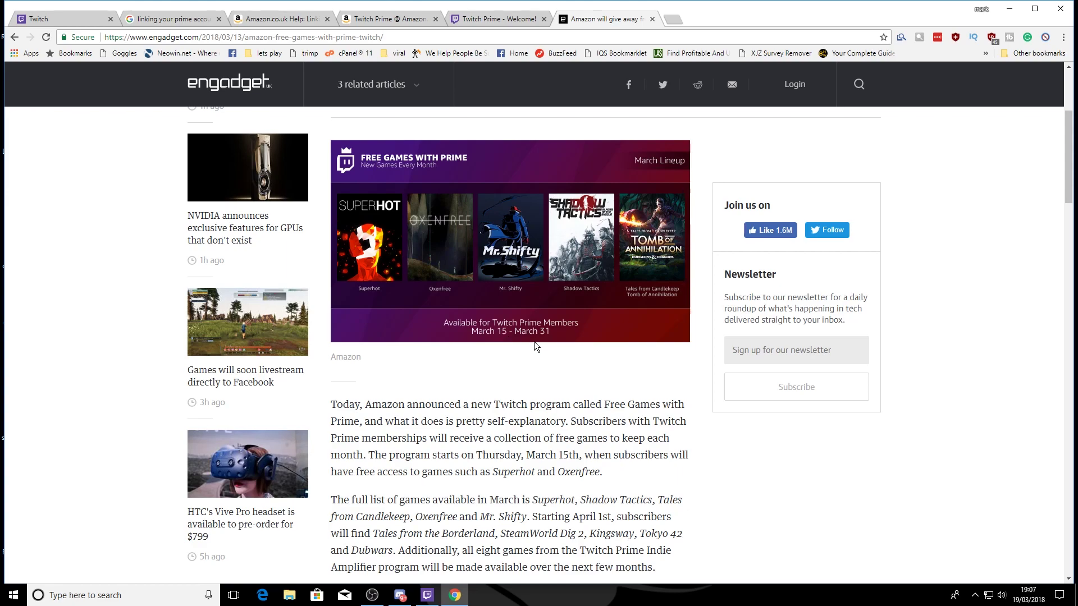
Check the six claimed Prime games, including Mr. Shifty, then return to the Prime-linking search results
scroll(535, 346, down, 2)
scroll(584, 375, down, 1)
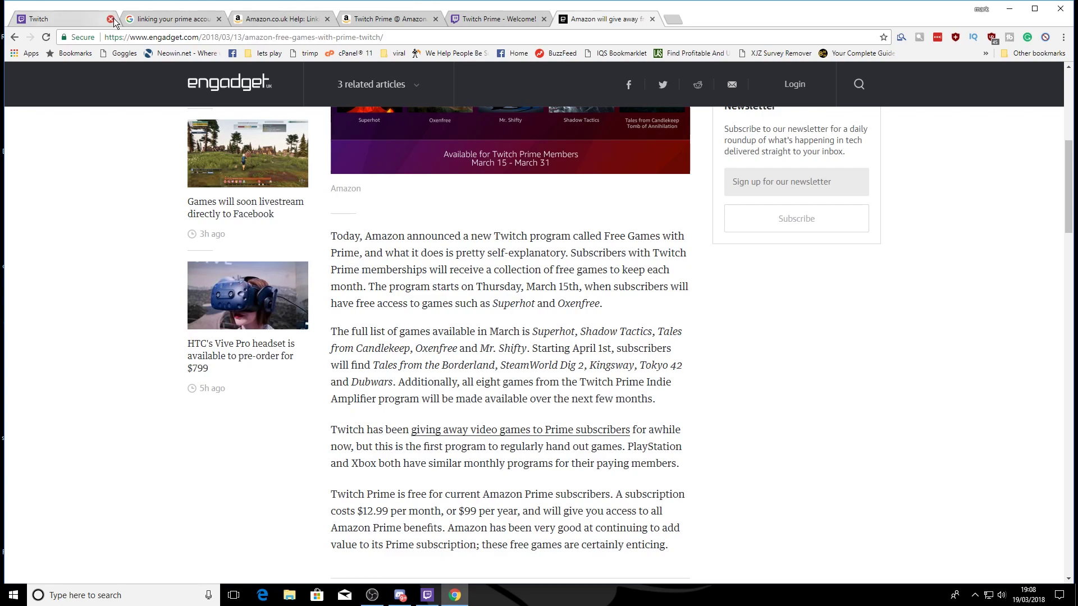
click(77, 24)
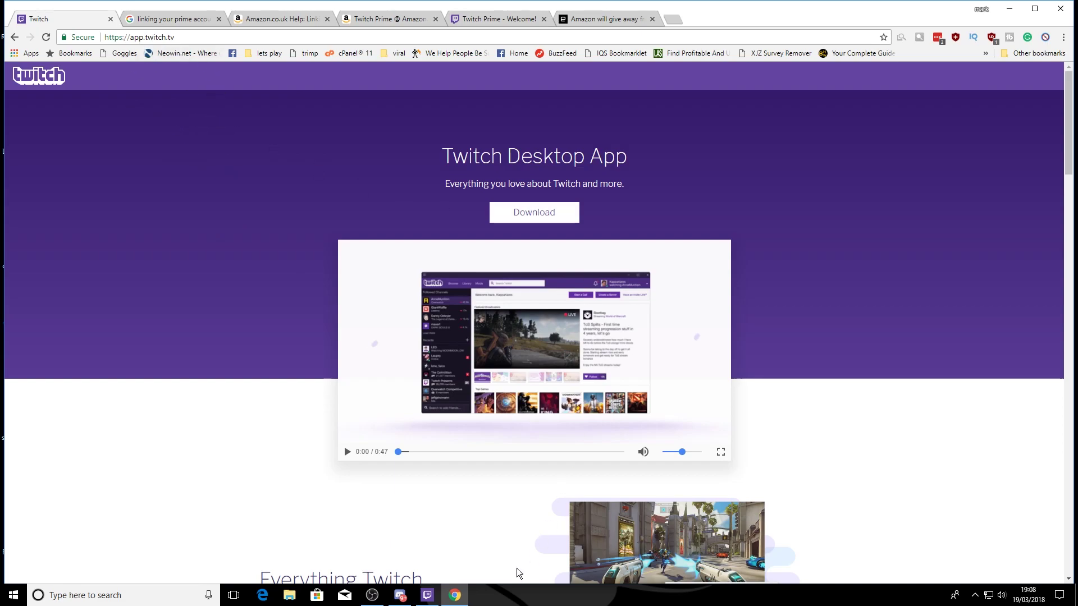
click(427, 595)
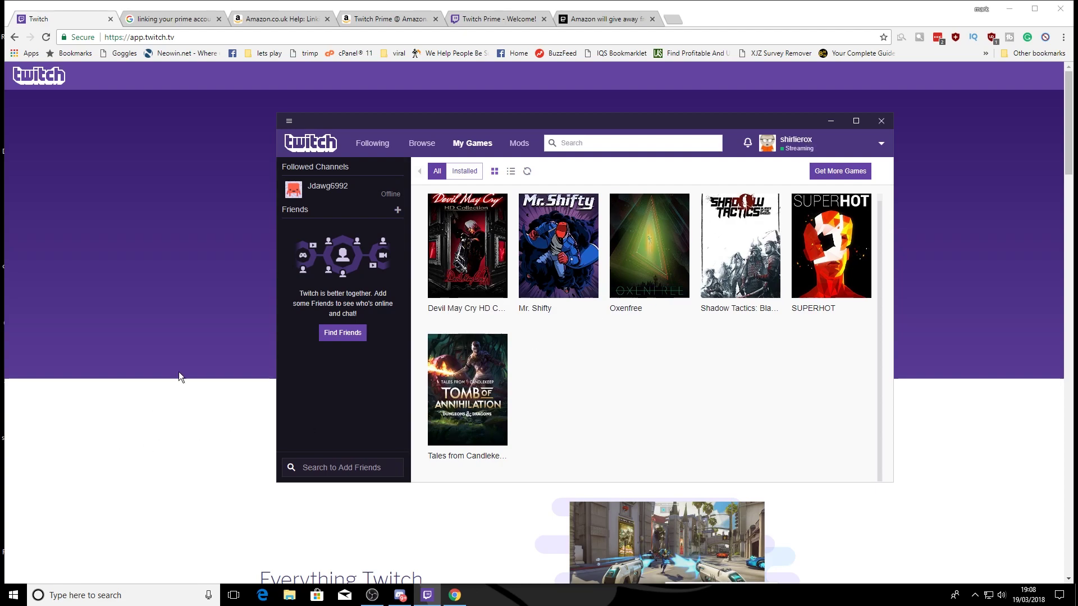
click(178, 21)
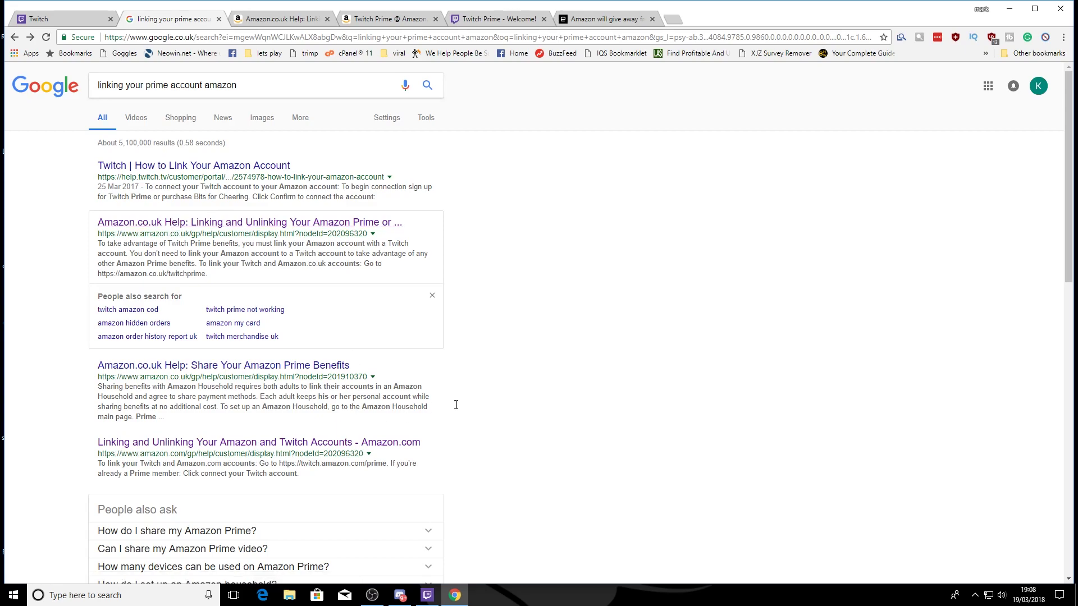
Scroll the results and open the Amazon.co.uk help page 'Linking and Unlinking Your Amazon Prime and Twitch Accounts'
scroll(502, 398, down, 1)
scroll(500, 398, down, 1)
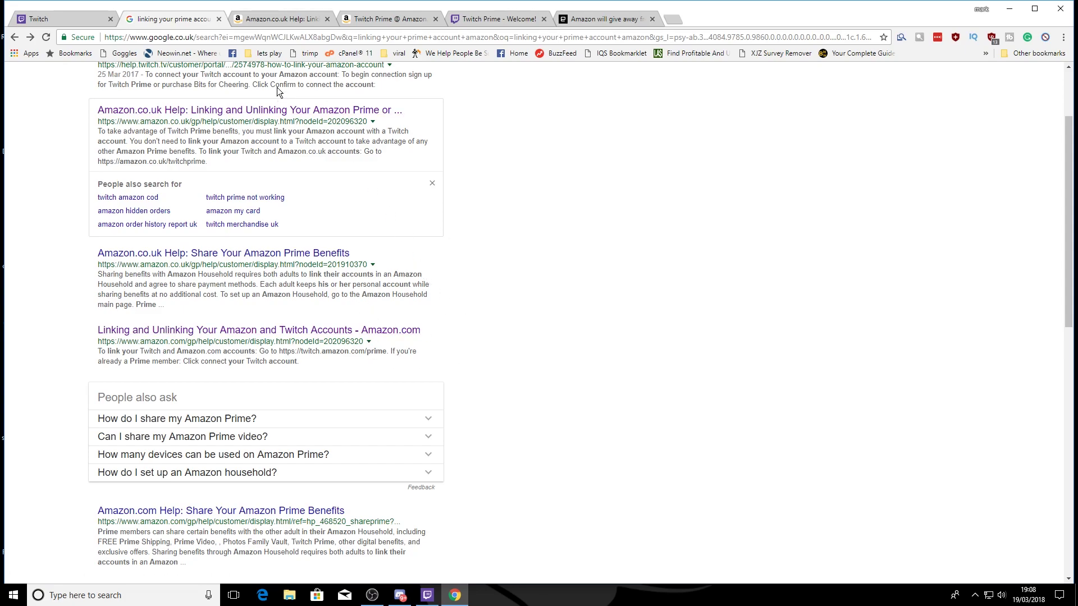
click(287, 21)
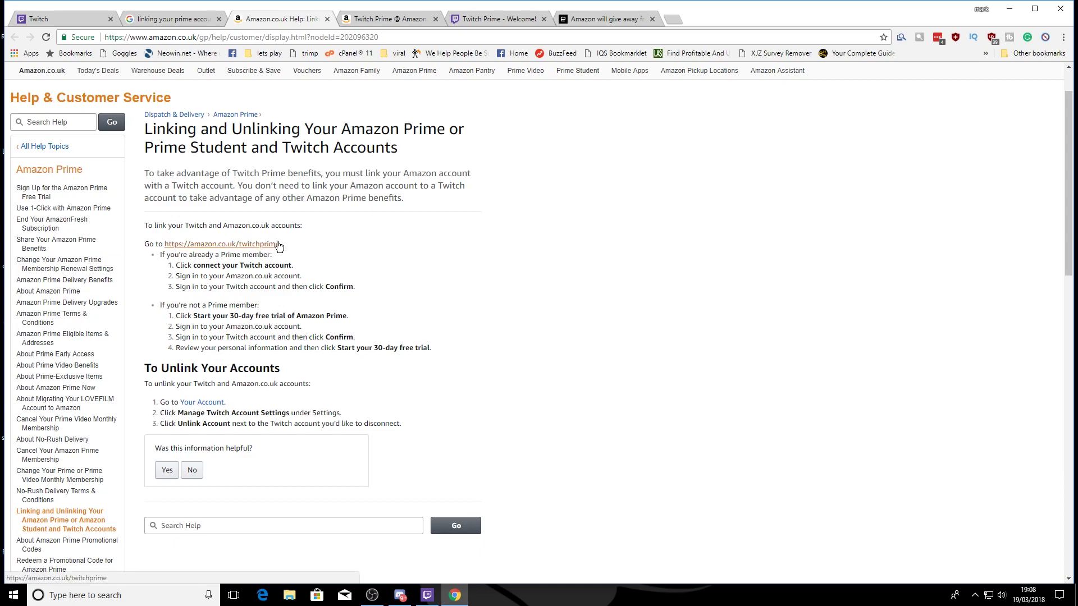
Compare the Amazon linking steps with the Twitch Prime @ Amazon and Twitch Prime Welcome pages
click(494, 22)
scroll(794, 184, up, 2)
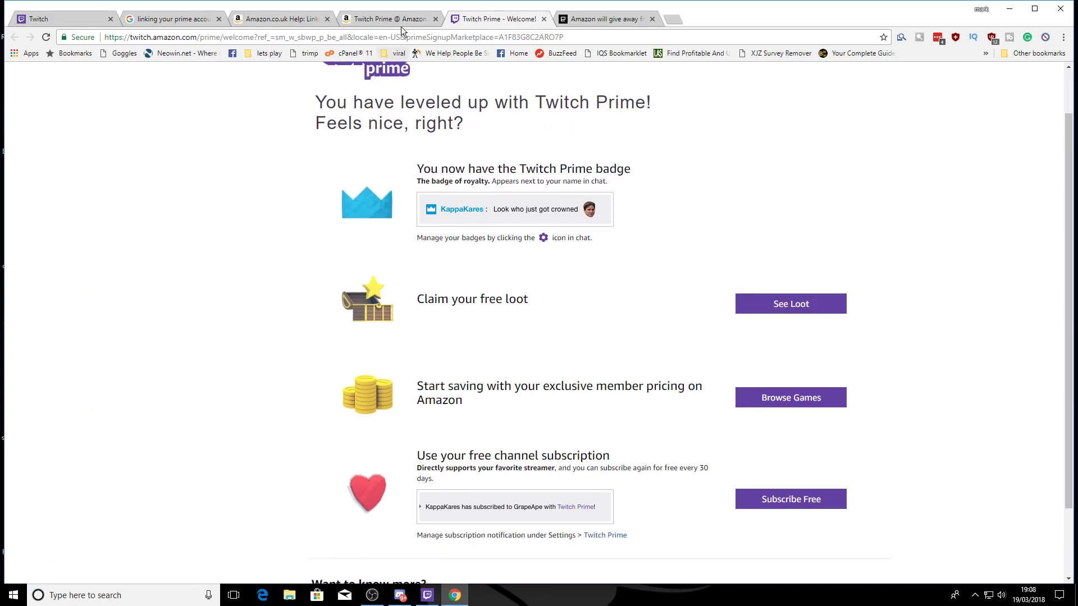
click(401, 26)
scroll(701, 366, down, 1)
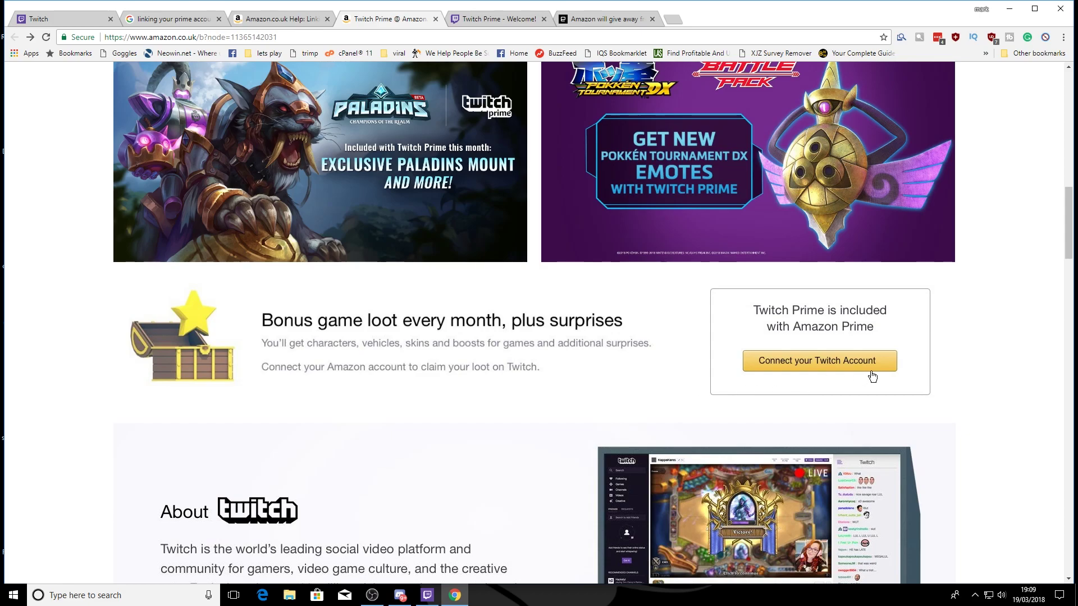
click(240, 20)
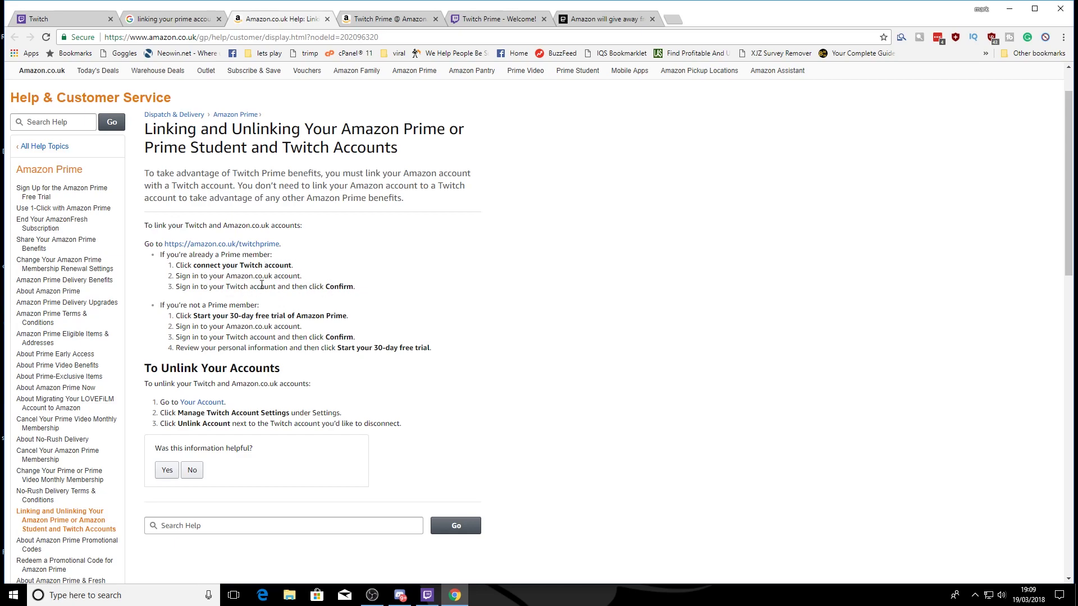
click(491, 18)
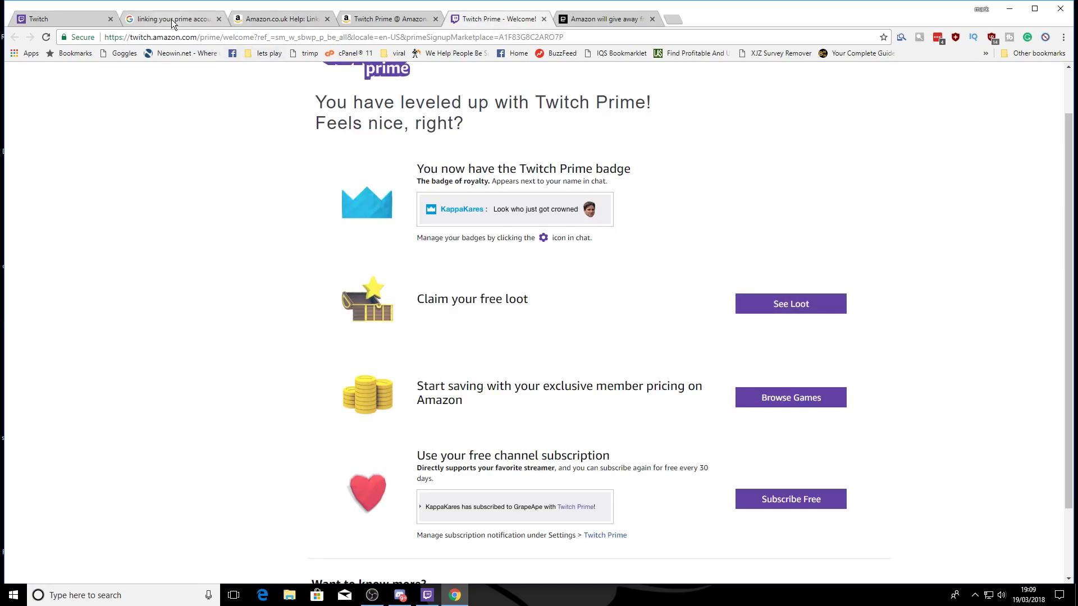
click(255, 18)
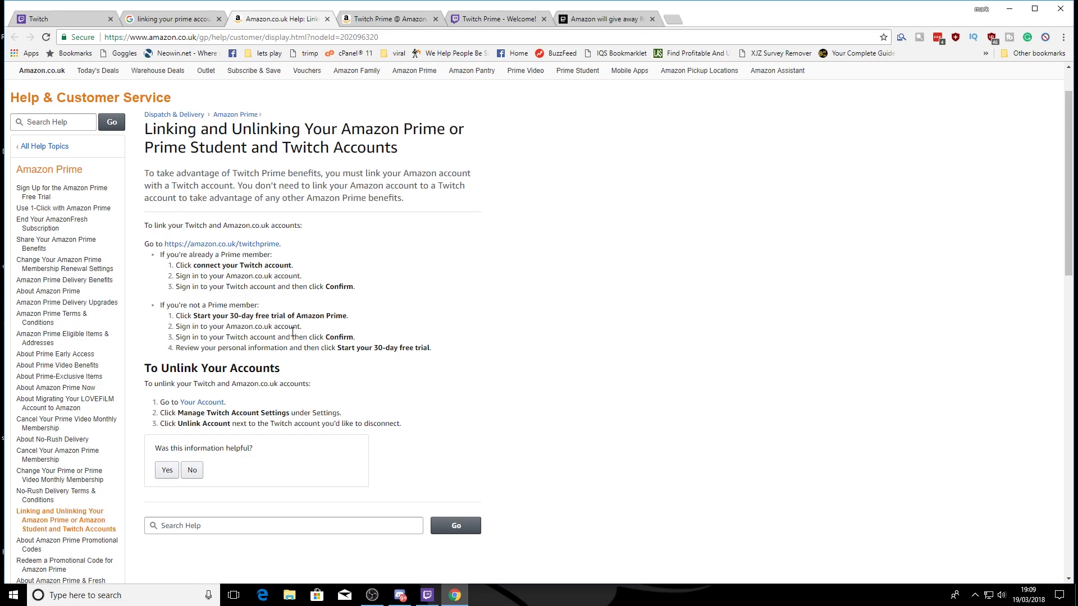
click(472, 16)
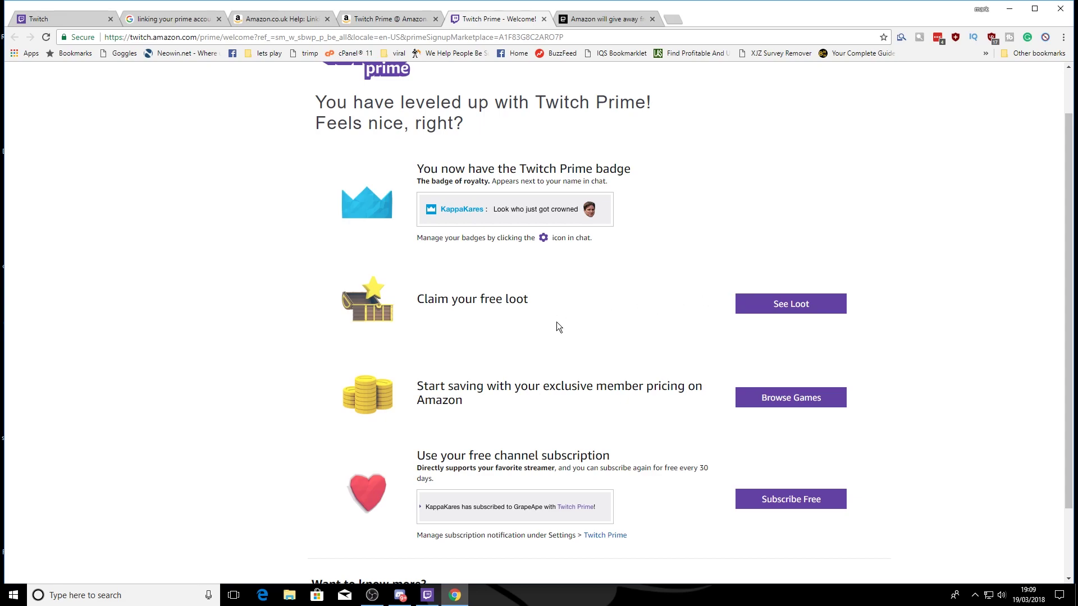
Preview the free loot offered with Twitch Prime, then close the offers panel
click(784, 303)
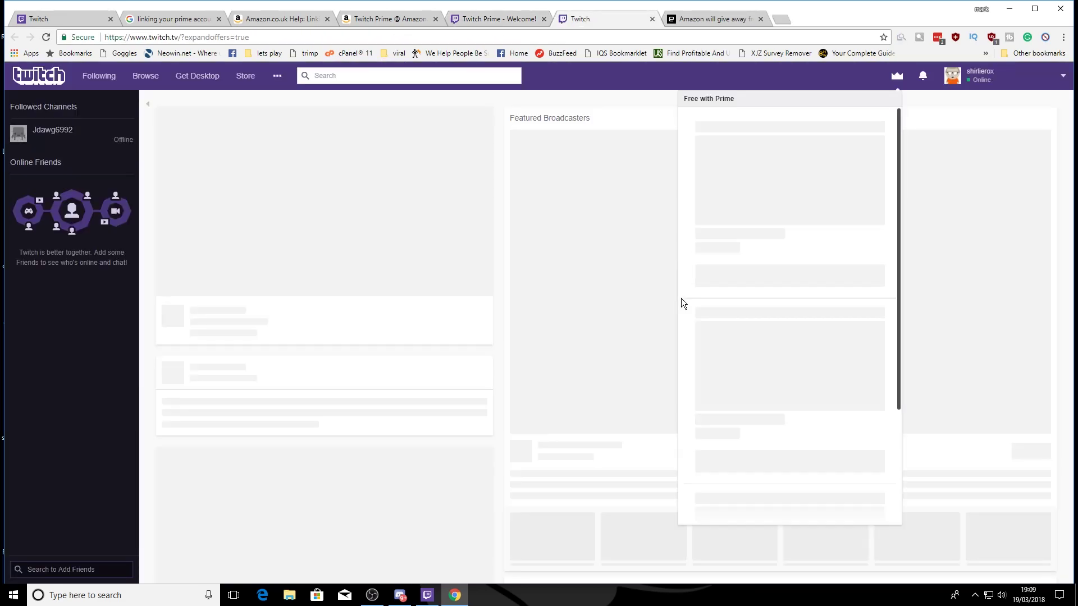
scroll(808, 160, down, 1)
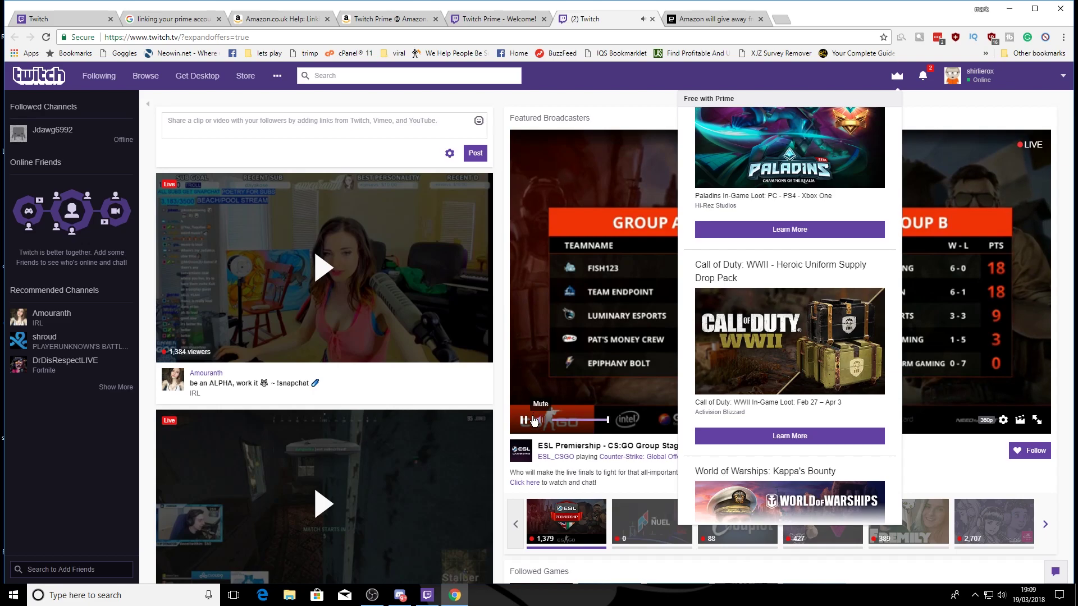
click(575, 393)
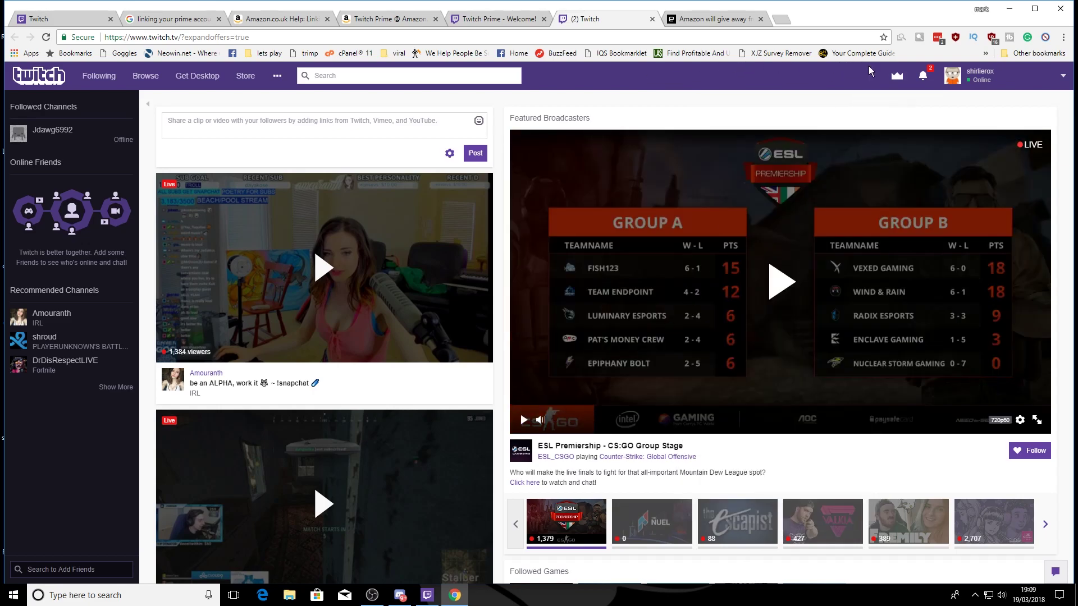
Confirm each Free with Prime game shows as added, then display the desktop app's six-game library
click(896, 79)
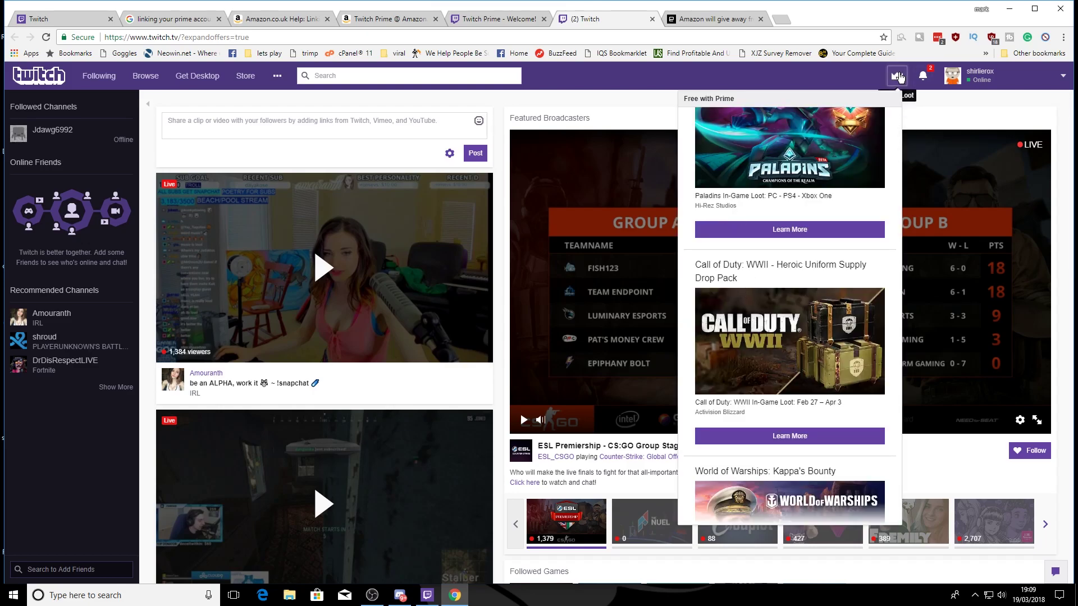
scroll(792, 339, down, 6)
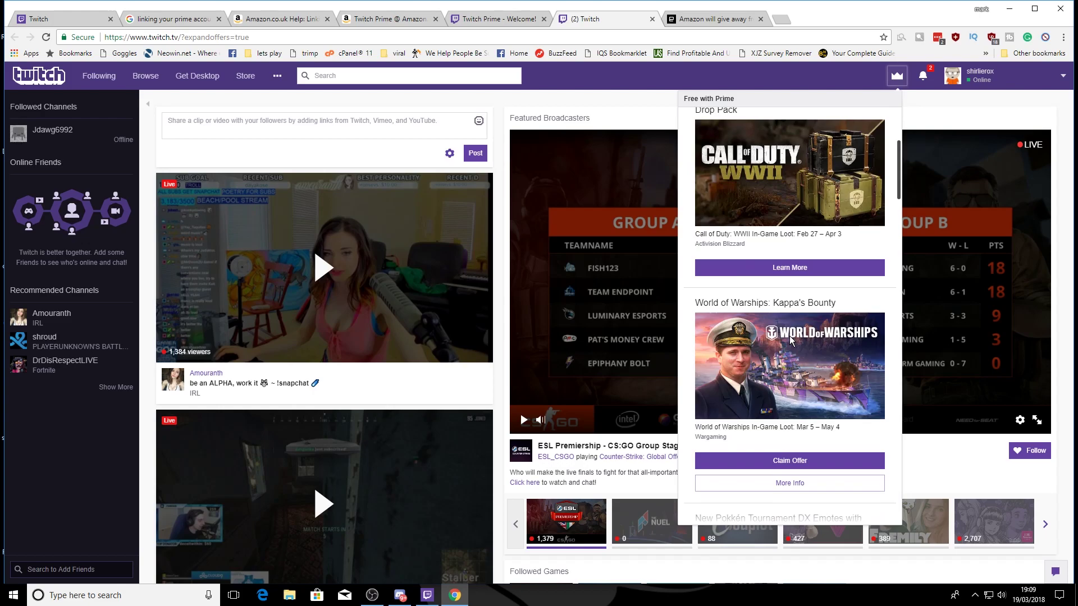
scroll(791, 340, down, 9)
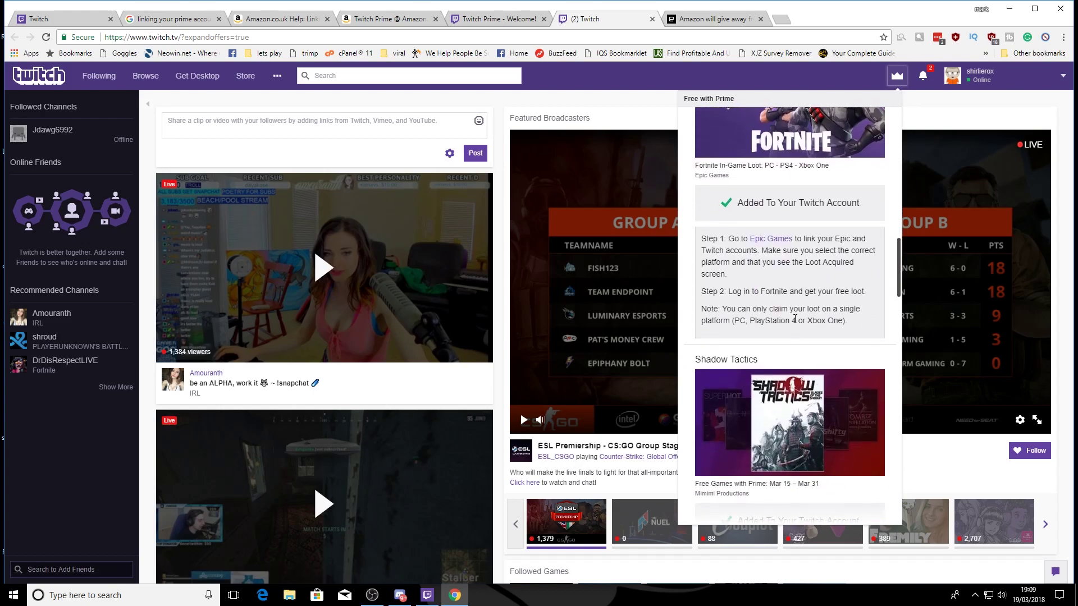
scroll(797, 262, up, 1)
scroll(797, 262, up, 2)
scroll(807, 297, down, 2)
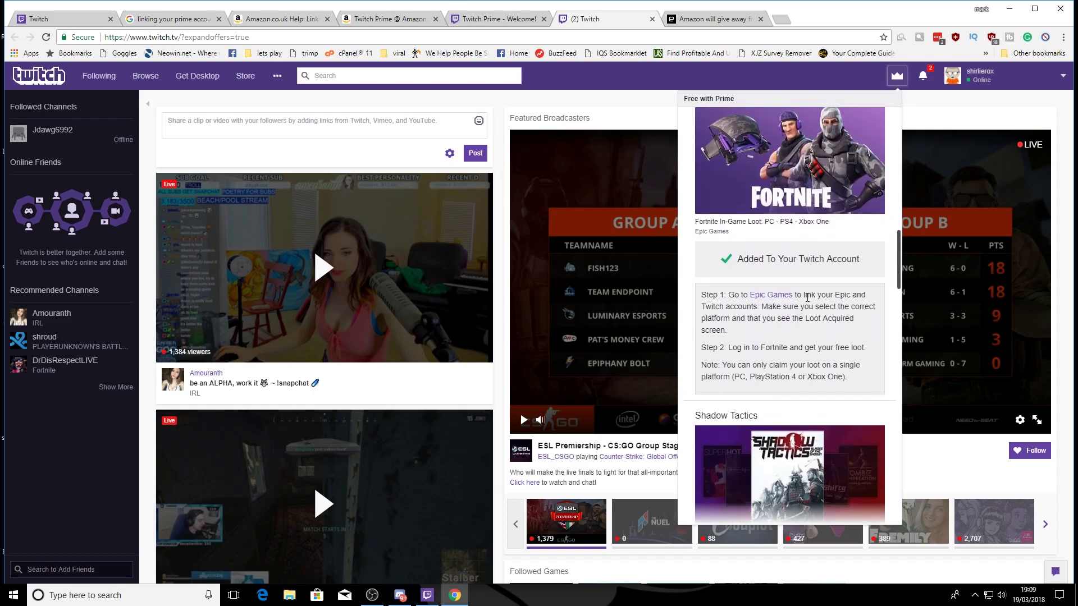
scroll(807, 297, up, 2)
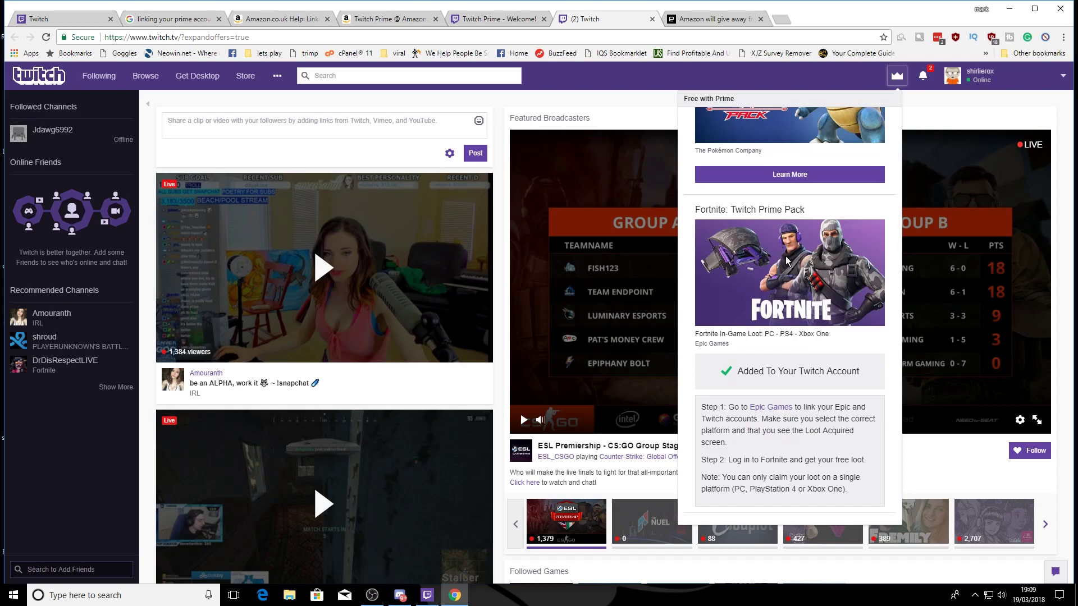
scroll(788, 261, down, 3)
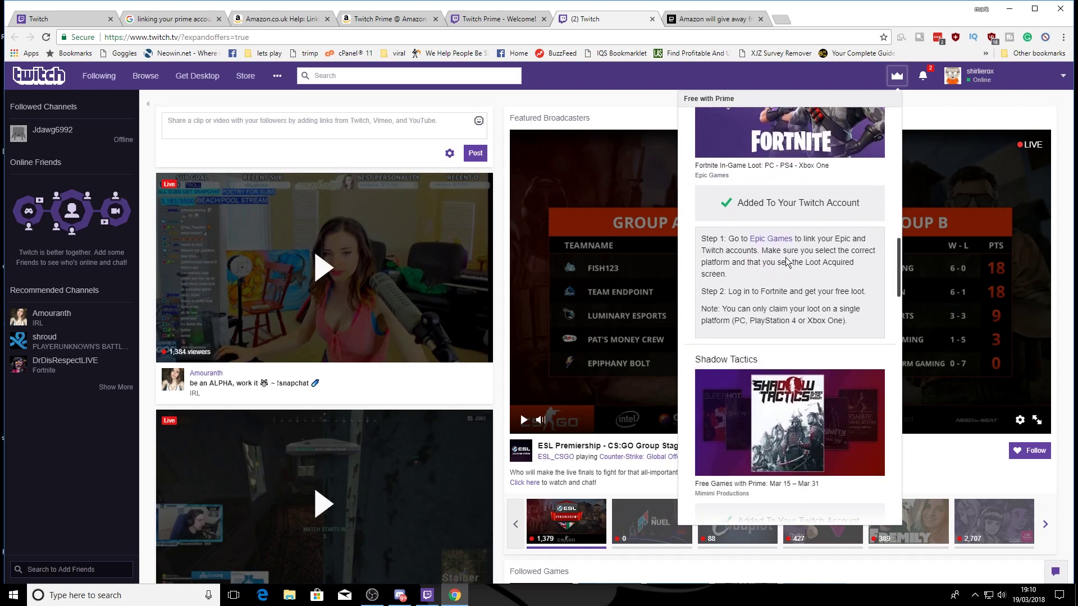
scroll(788, 261, down, 1)
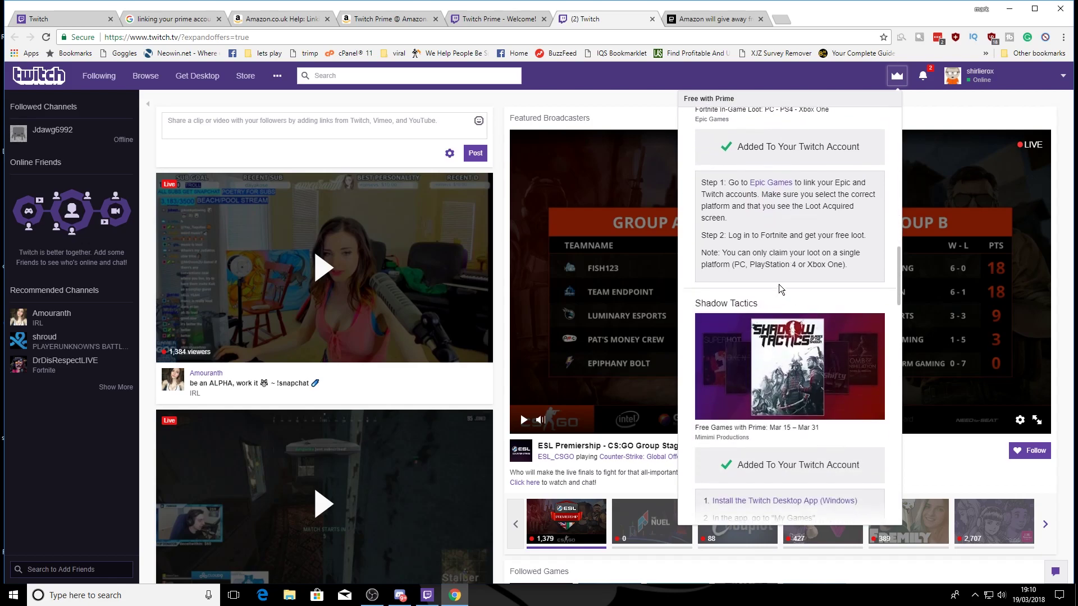
scroll(782, 289, up, 1)
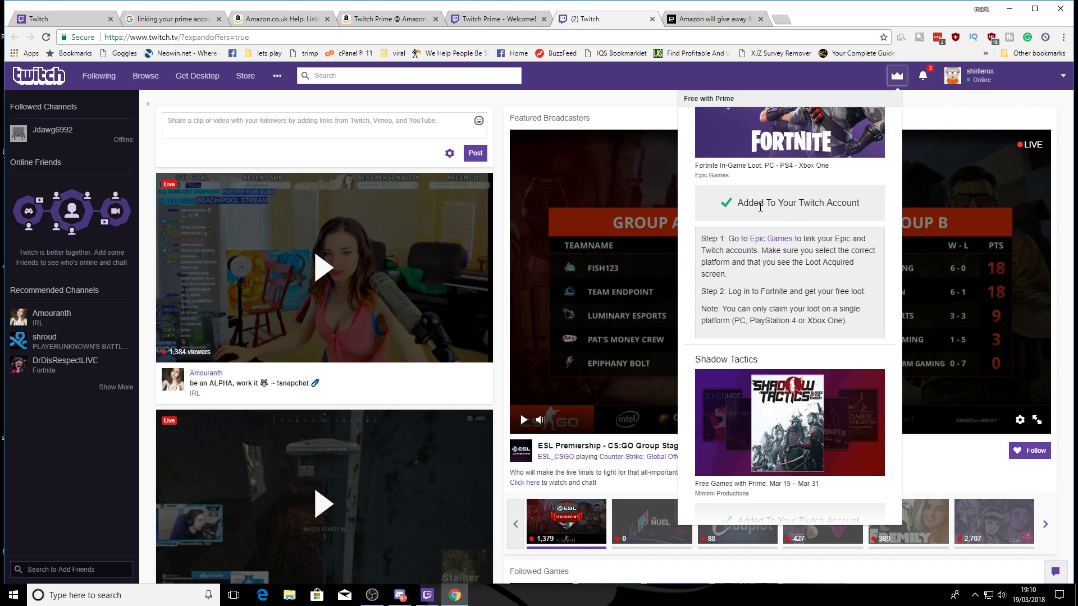
scroll(774, 225, down, 5)
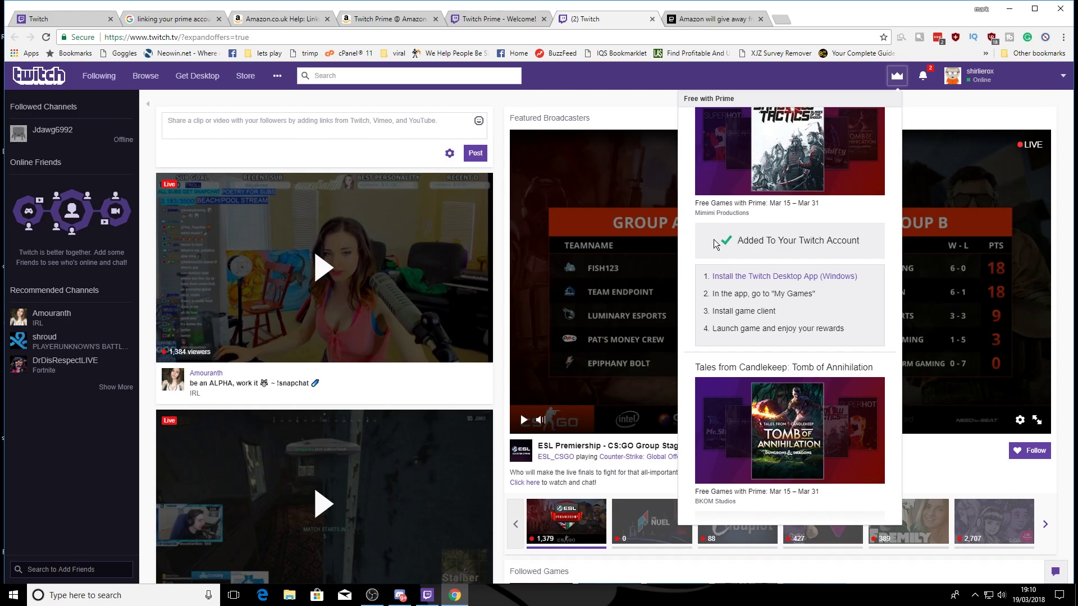
scroll(755, 241, down, 4)
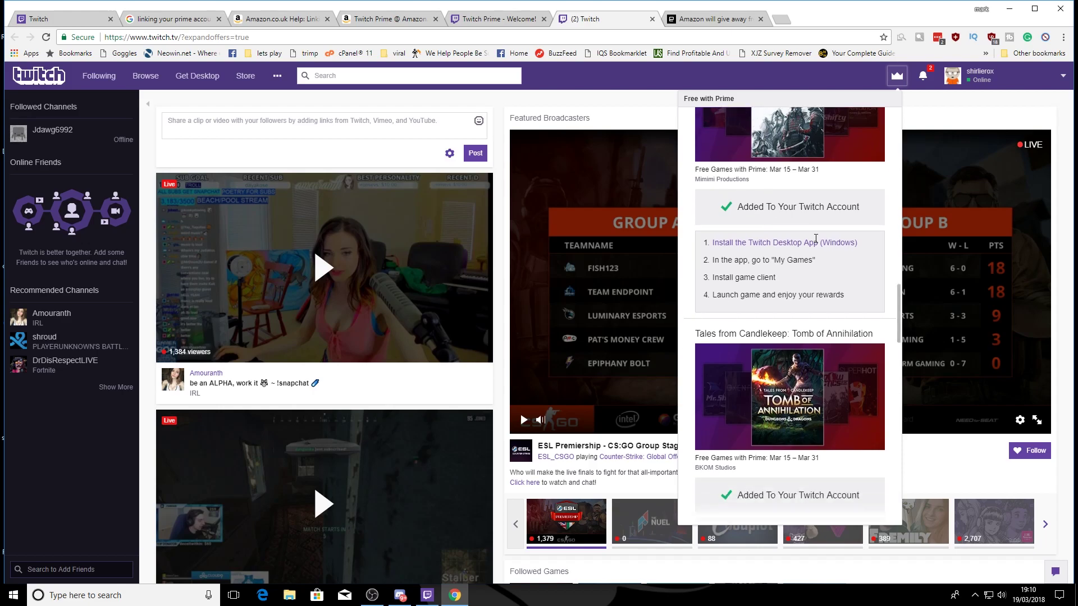
scroll(780, 219, down, 12)
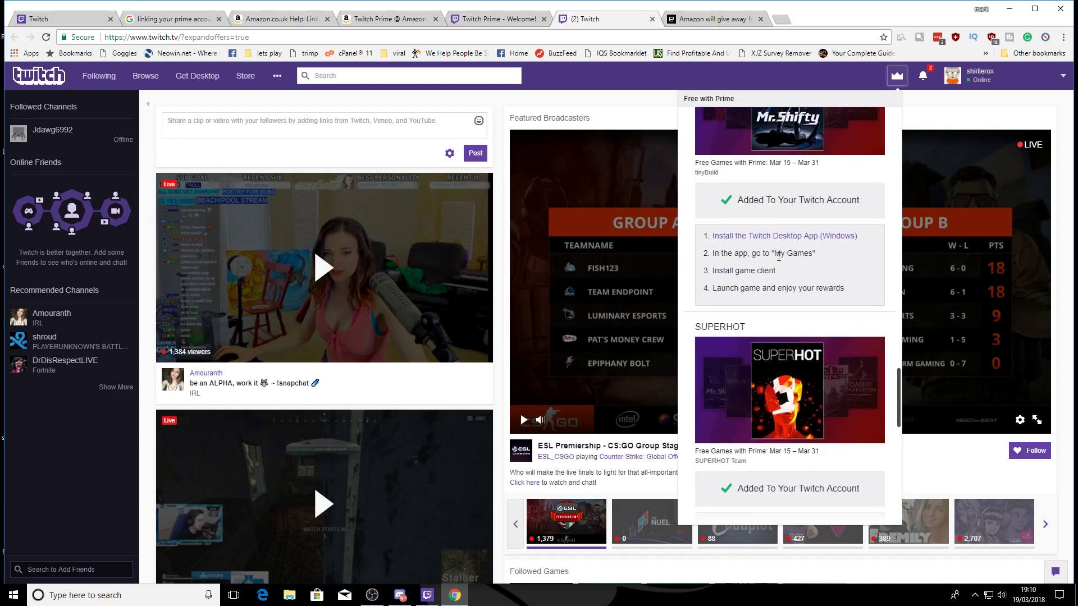
scroll(766, 274, down, 1)
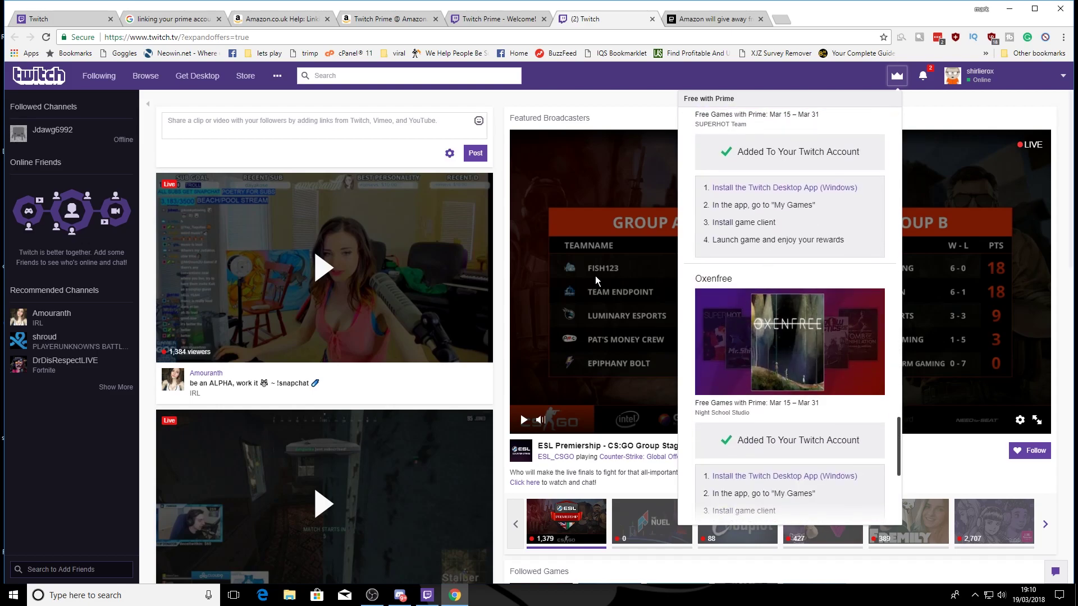
click(426, 595)
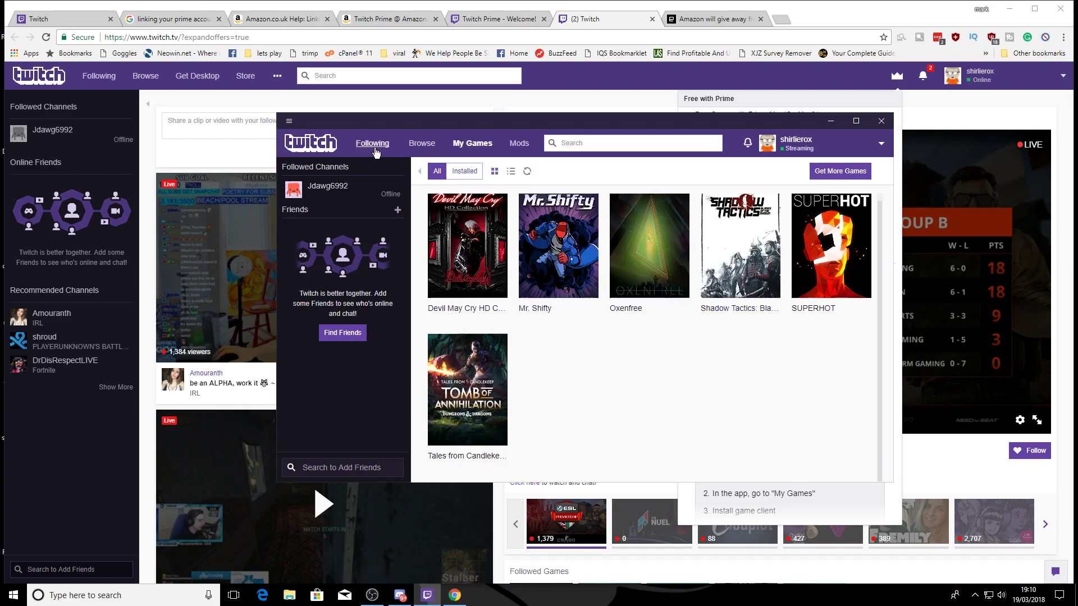
click(315, 148)
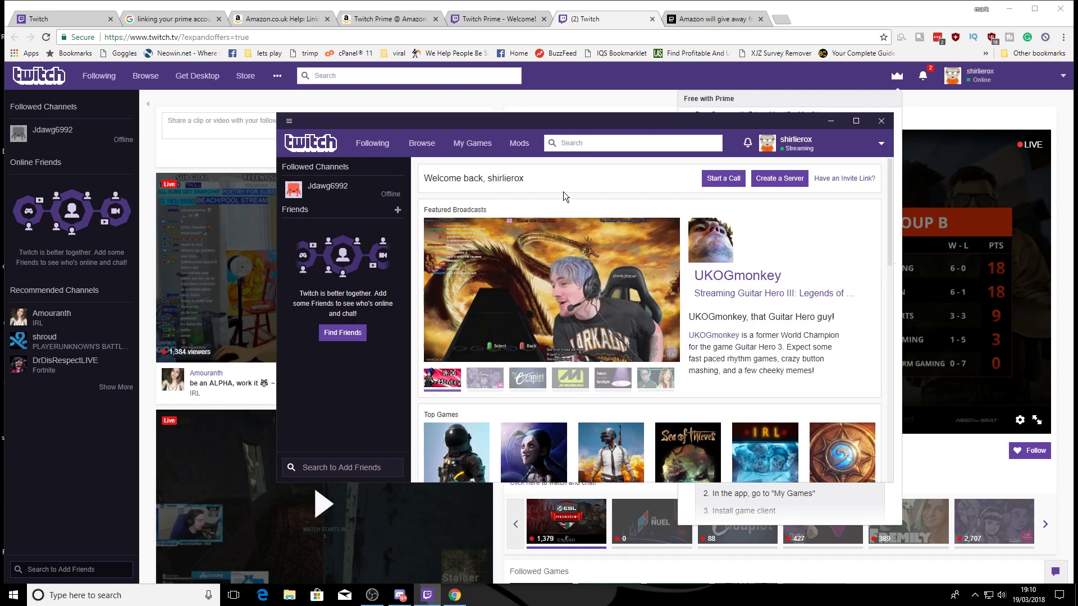
click(469, 145)
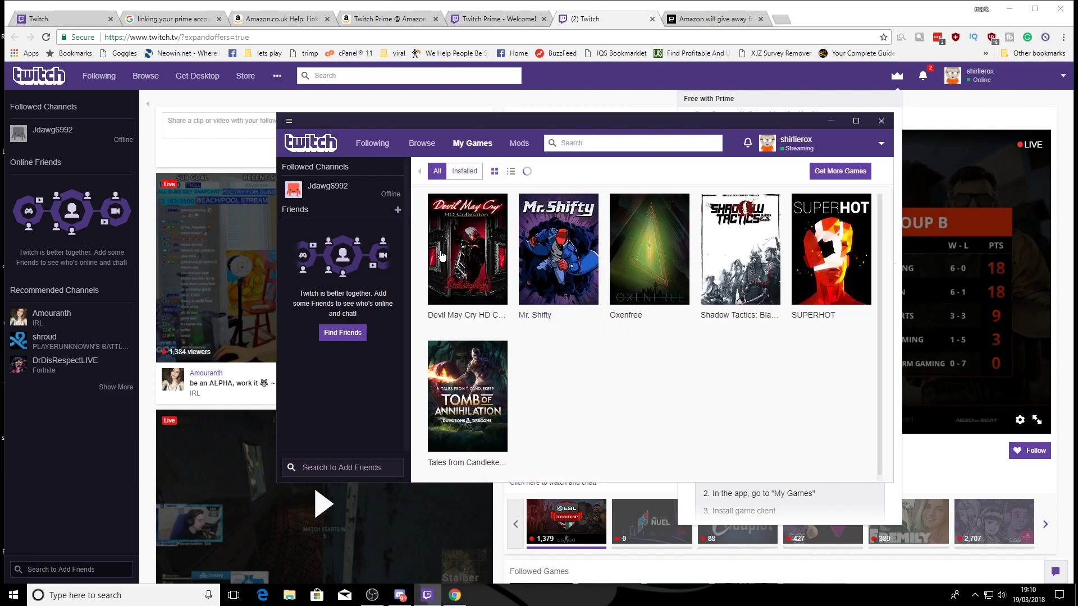
mouse_move(730, 304)
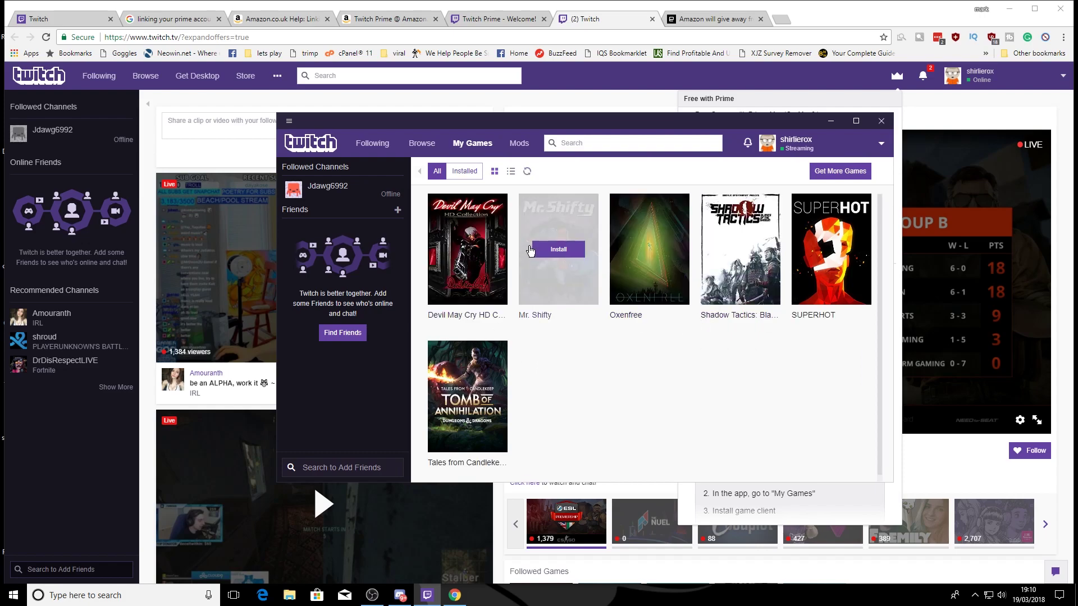
mouse_move(466, 364)
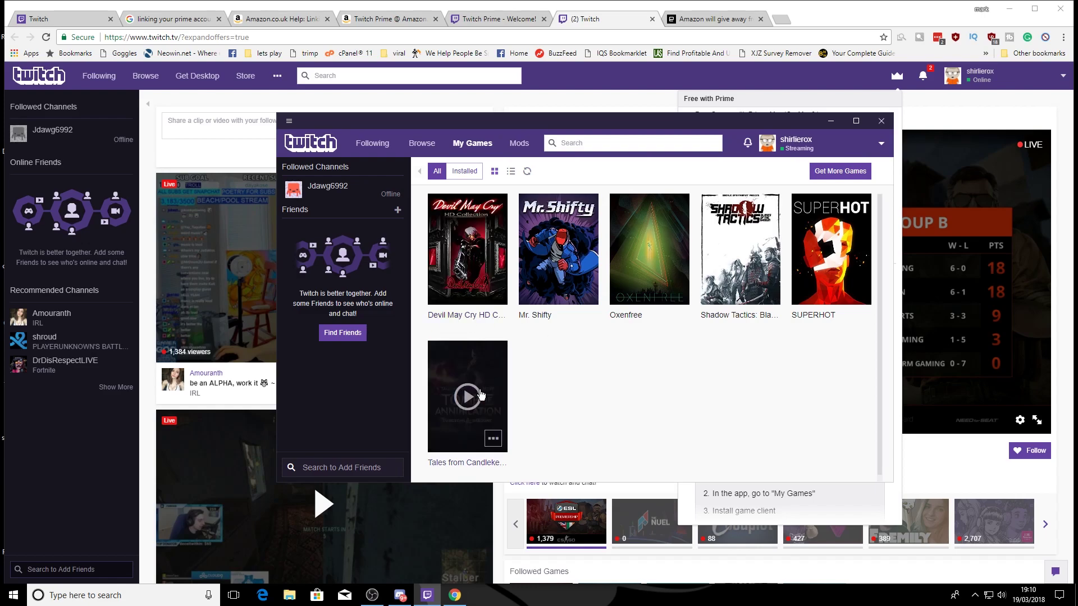
mouse_move(662, 274)
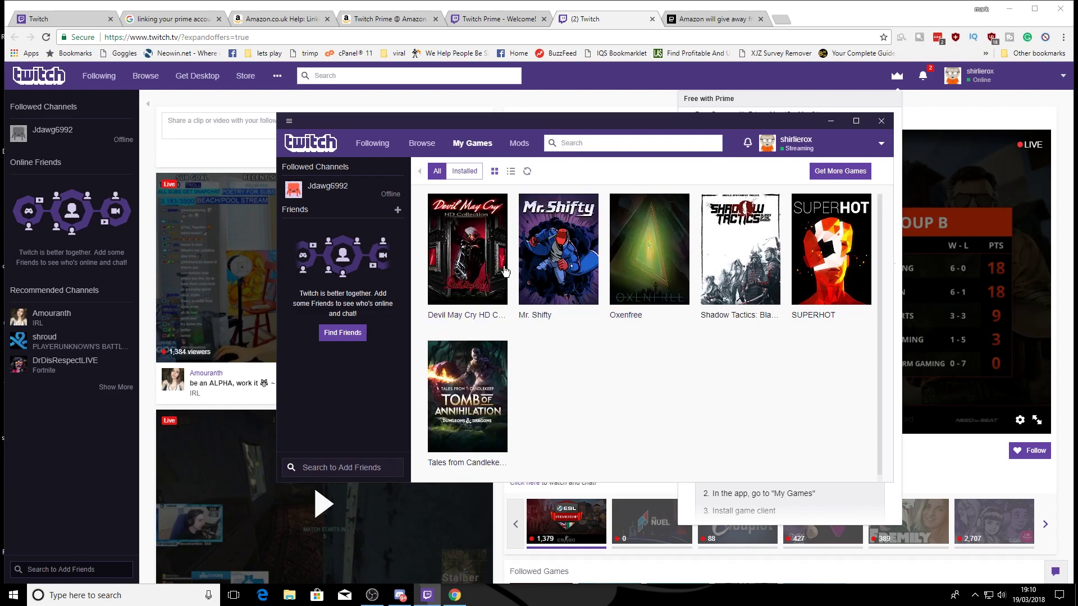
mouse_move(742, 270)
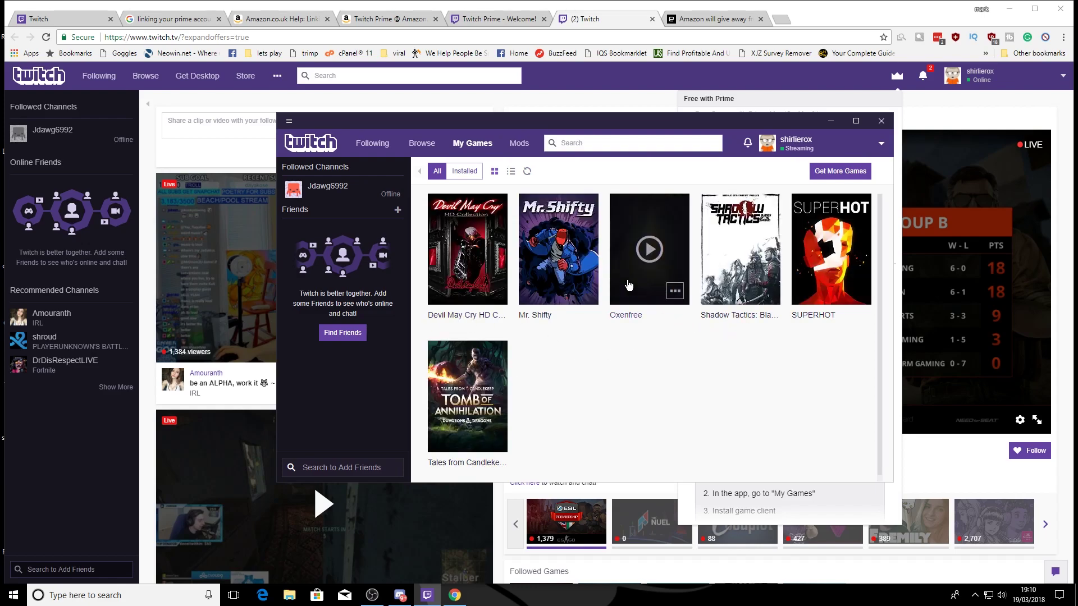
mouse_move(560, 256)
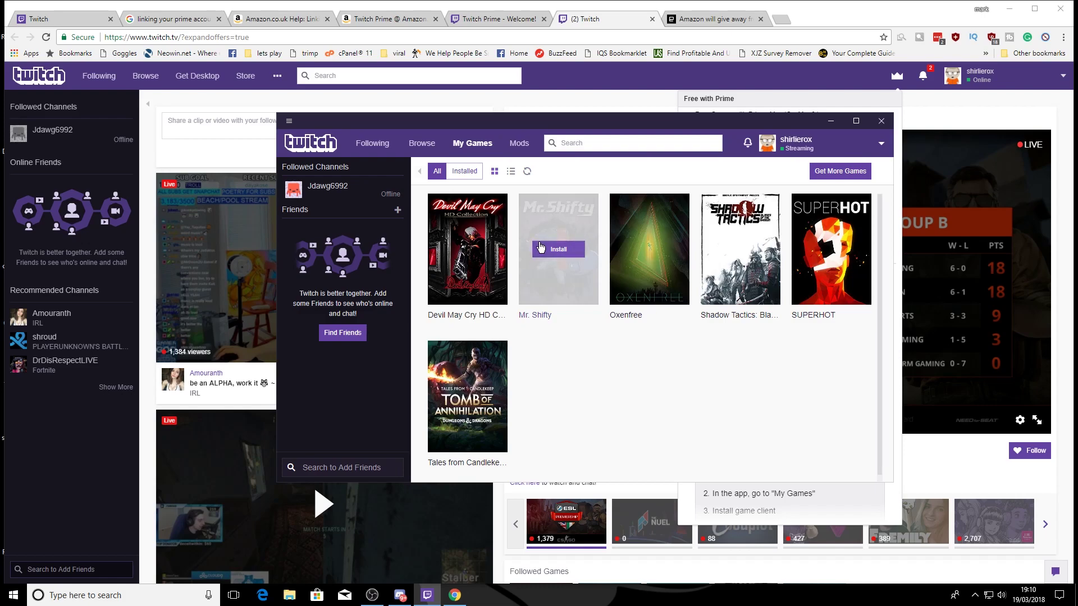
Install Mr. Shifty to D:\Twitch\Games Library and return to the library while it downloads
click(556, 251)
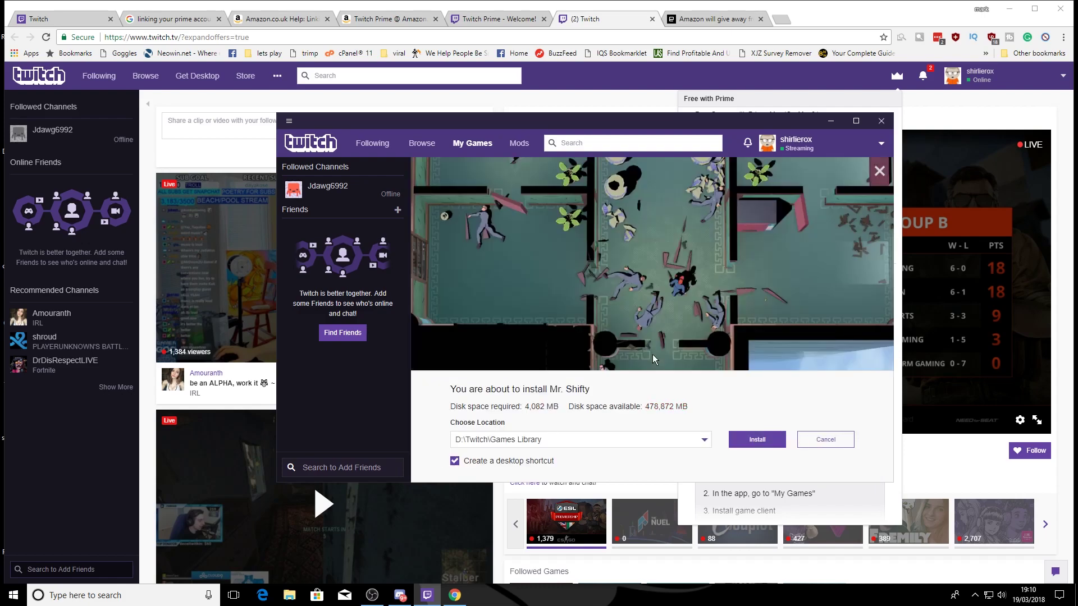
click(569, 439)
click(520, 464)
click(756, 443)
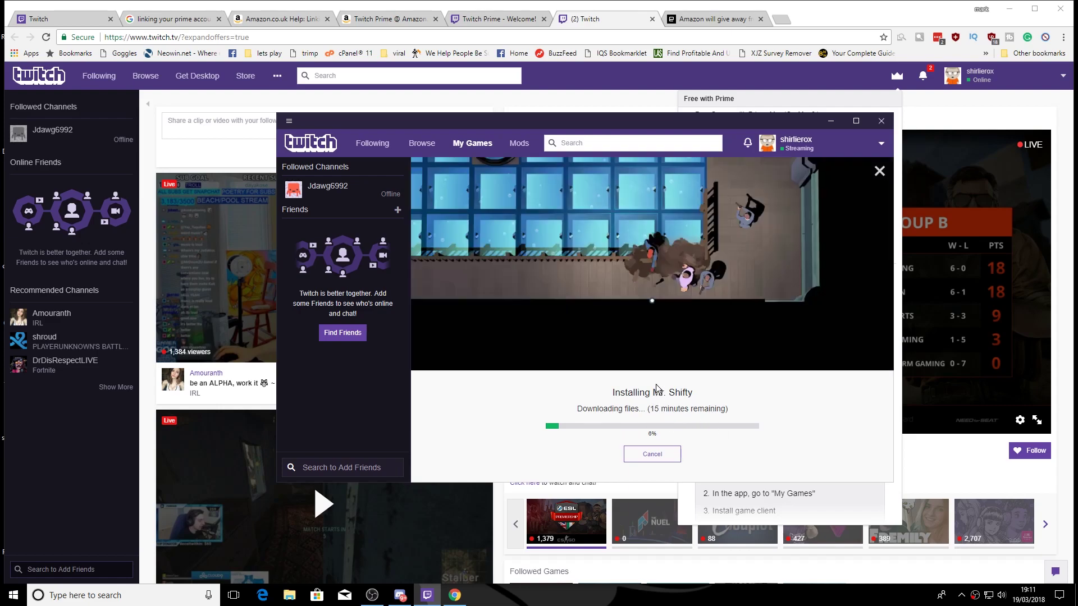
click(472, 143)
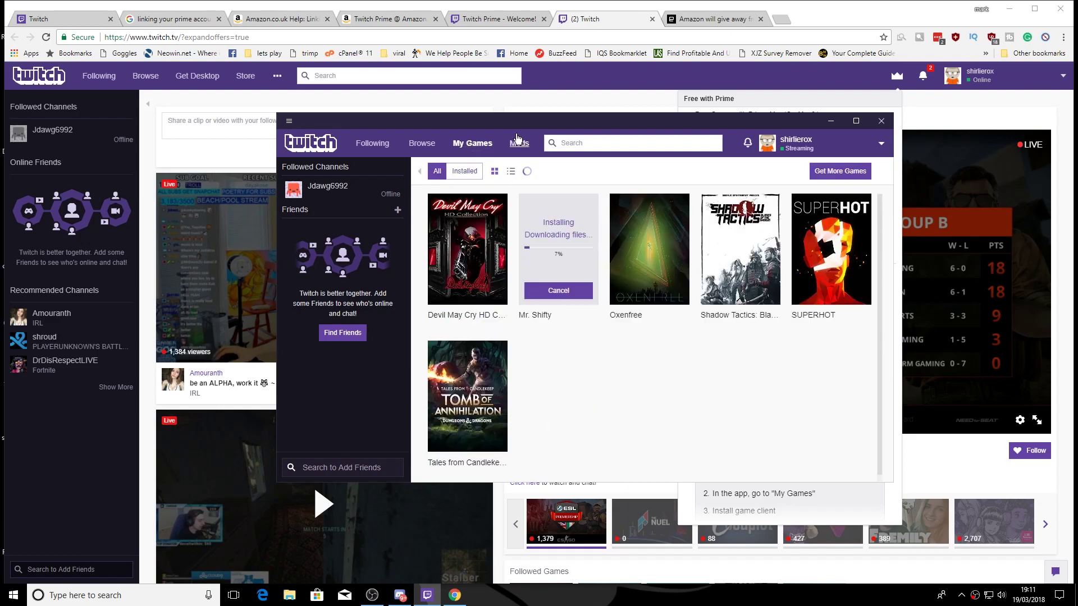
Filter the library to installed games, check Oxenfree's options, then return to the Engadget article
click(456, 175)
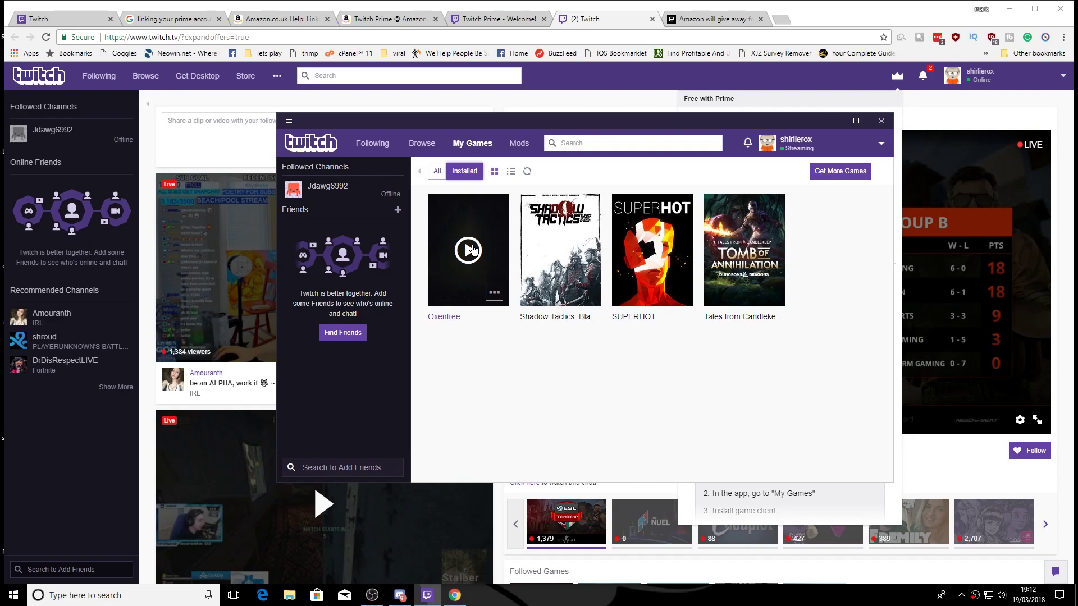
click(494, 293)
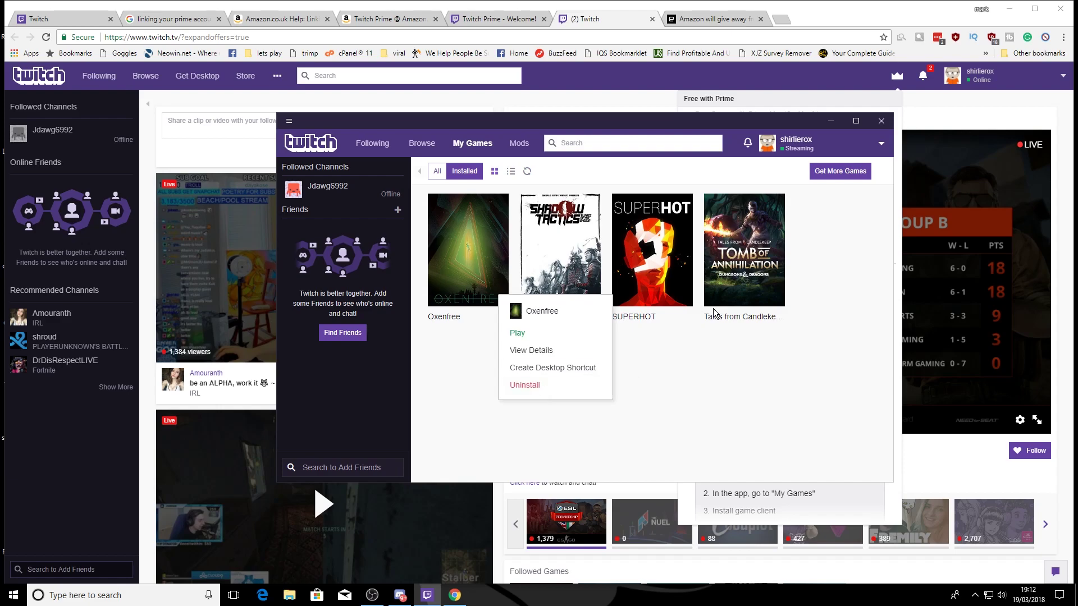
click(693, 19)
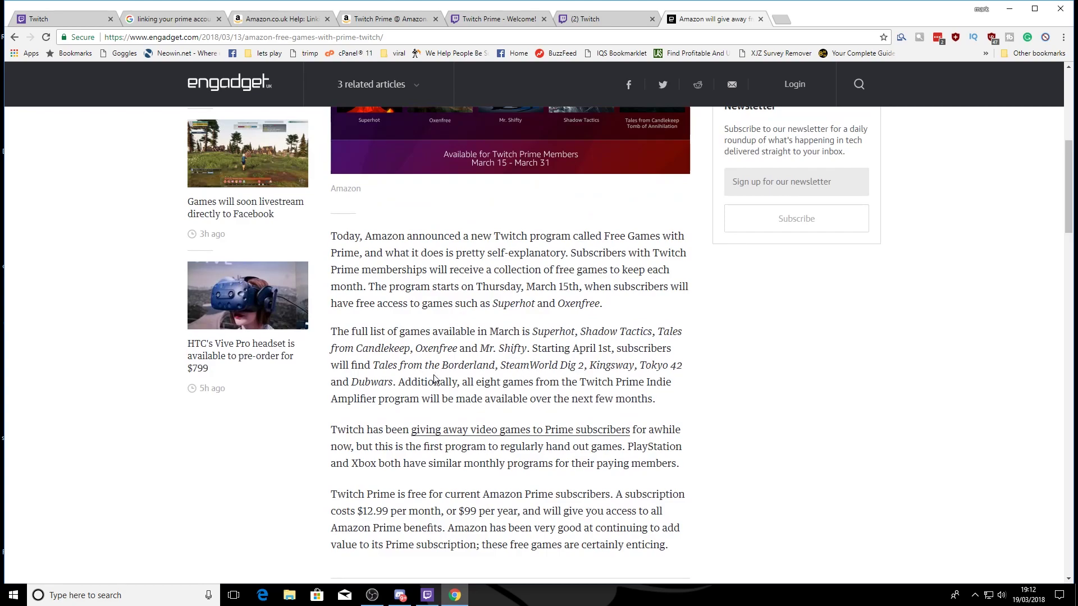
scroll(503, 317, up, 3)
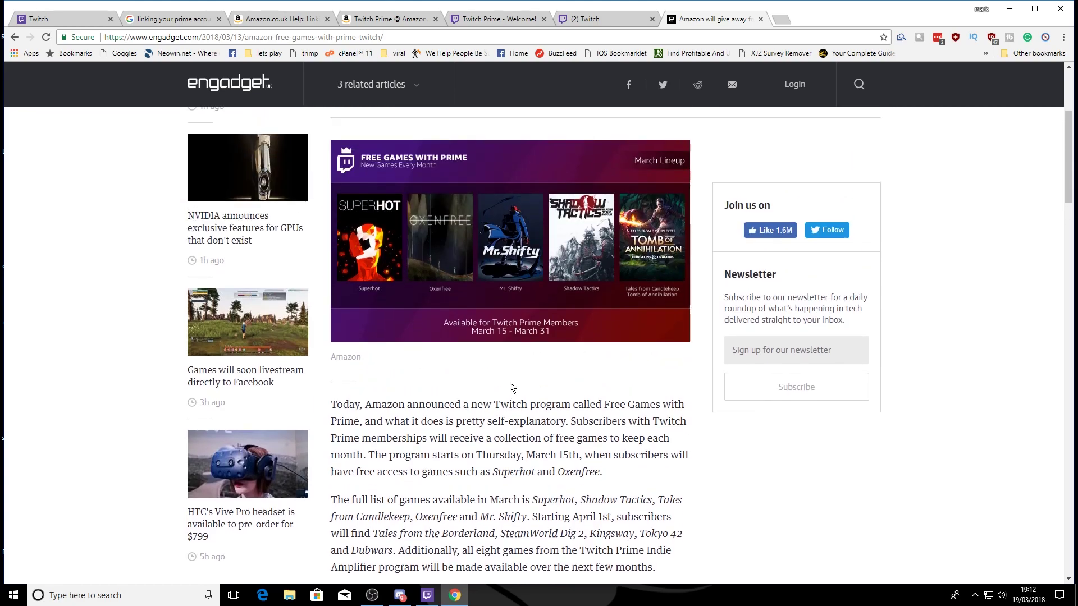